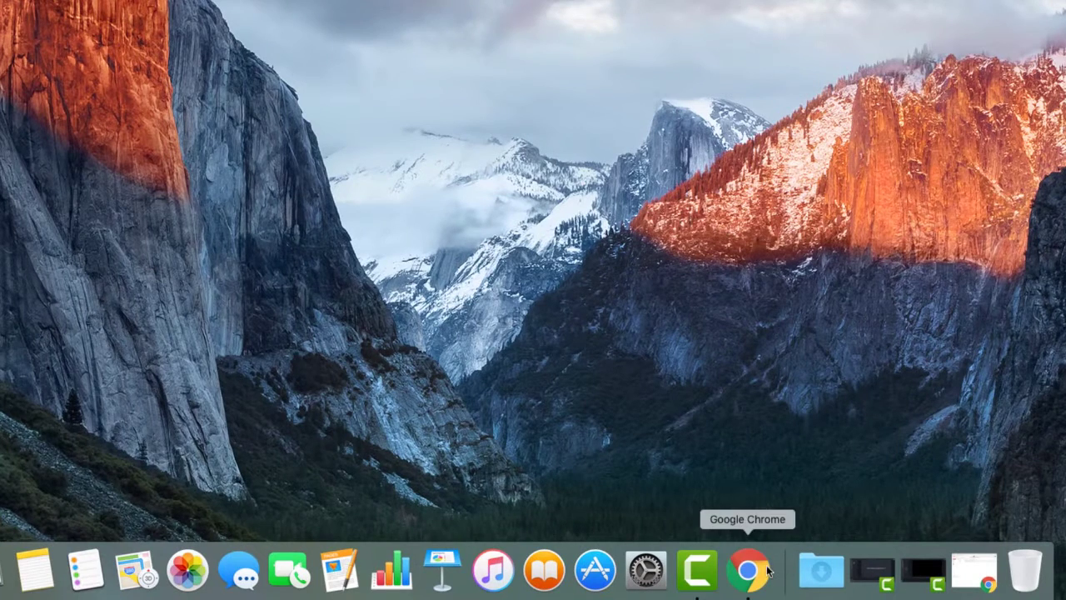
# In Chrome, open the "FW: Welcome to Authipay" email in Gmail and download its IPG_VT_Cert zip attachment
pyautogui.click(742, 580)
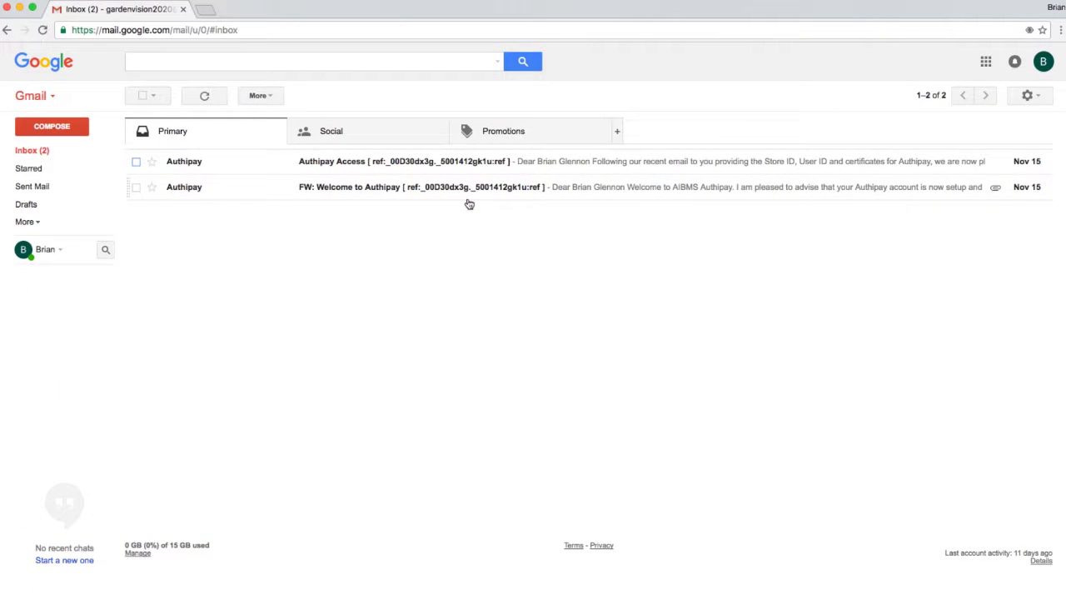
pyautogui.click(454, 193)
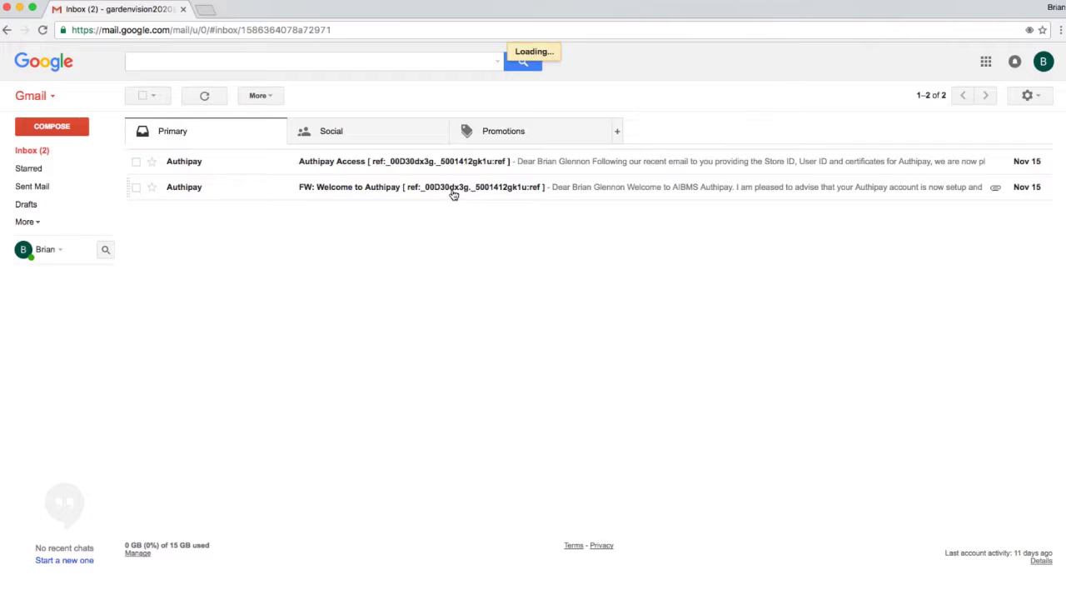
pyautogui.scroll(-3, 759, 407)
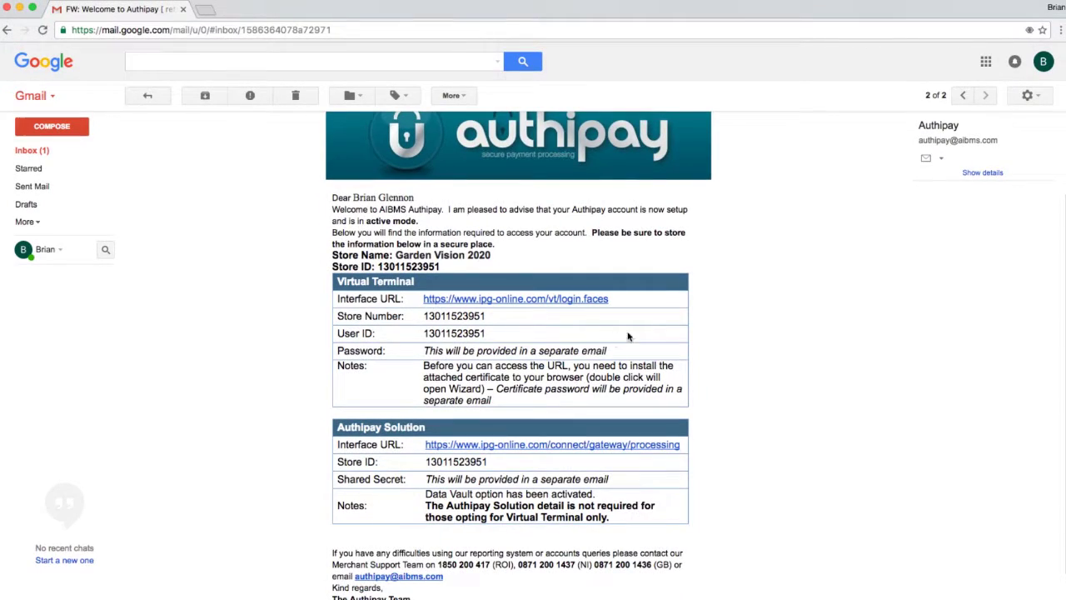
pyautogui.scroll(-5, 659, 385)
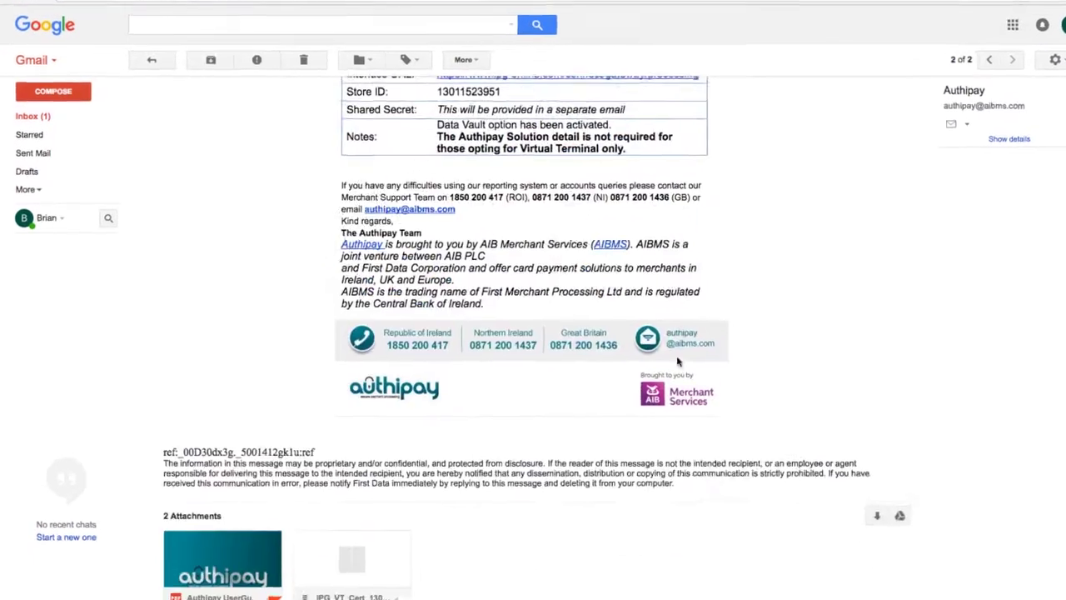
pyautogui.scroll(-5, 678, 361)
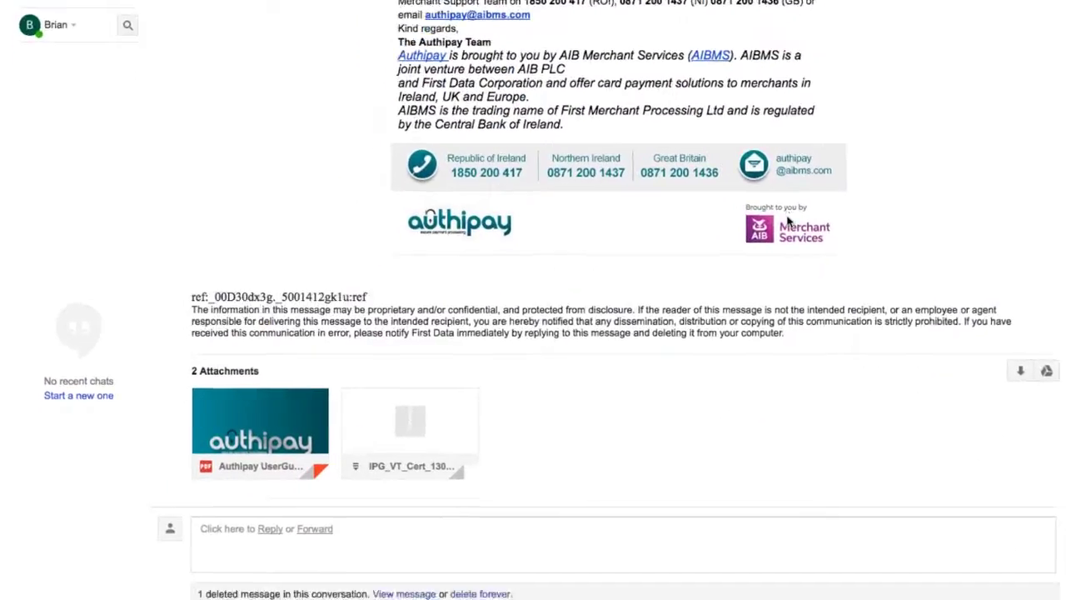
pyautogui.moveTo(529, 304)
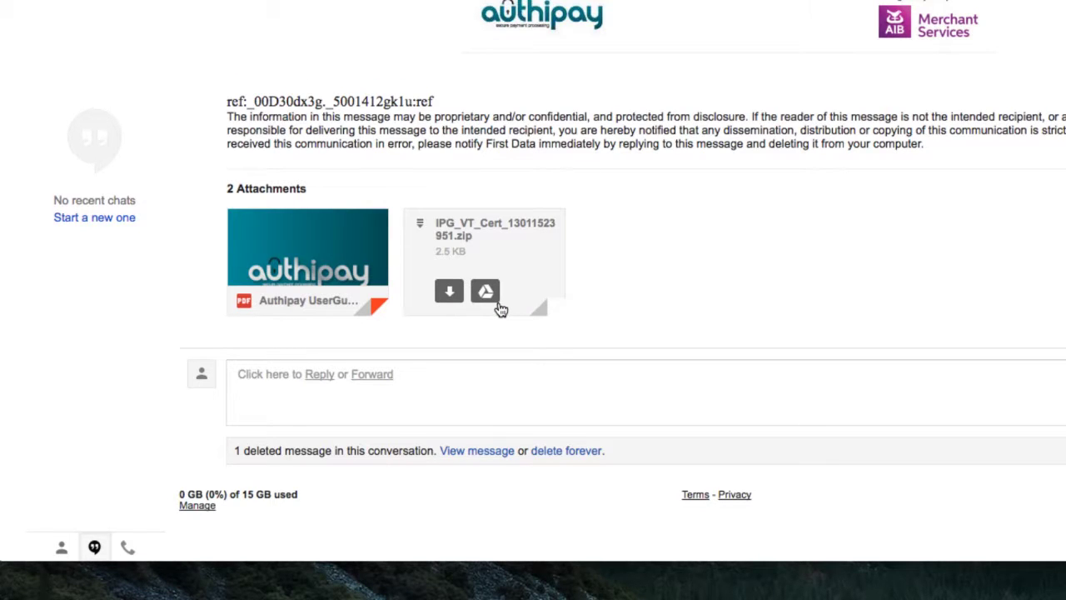
pyautogui.click(450, 293)
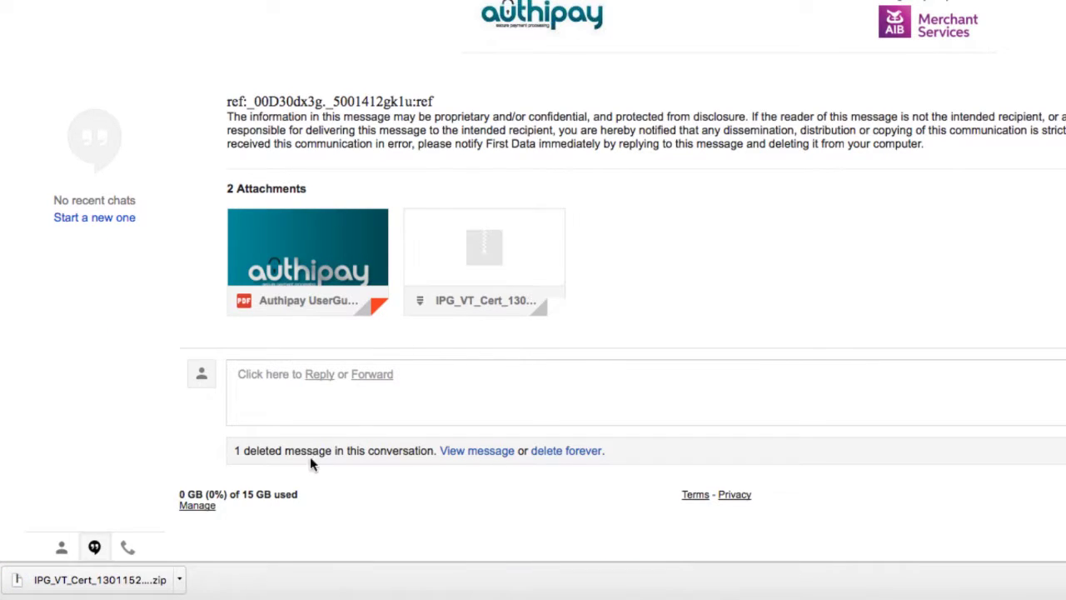
# Show the downloaded certificate zip in Finder, move it from Downloads to the desktop, and return to the email
pyautogui.click(178, 582)
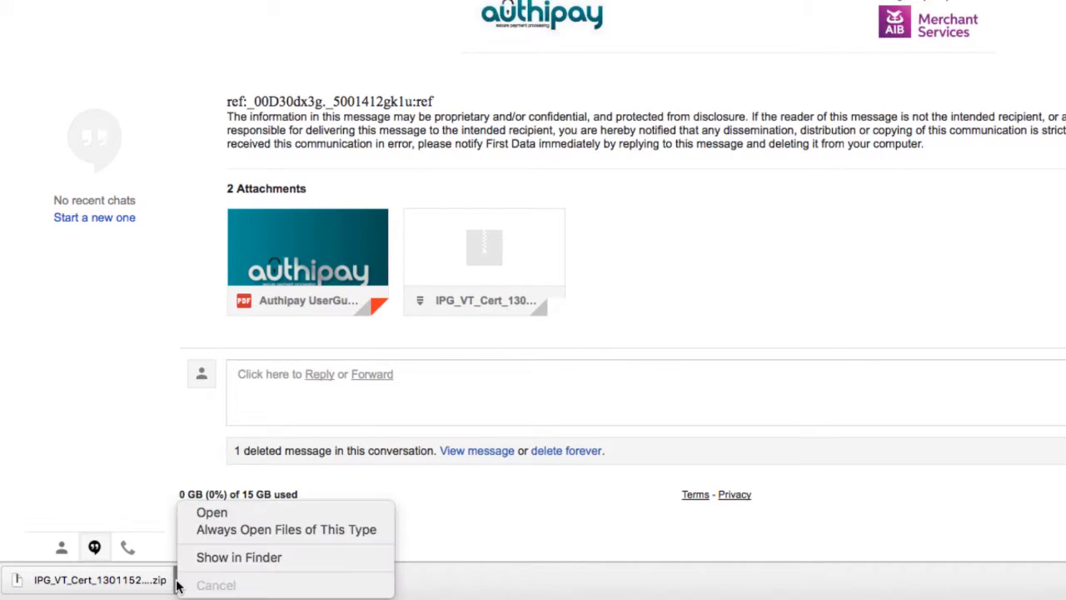
pyautogui.click(239, 557)
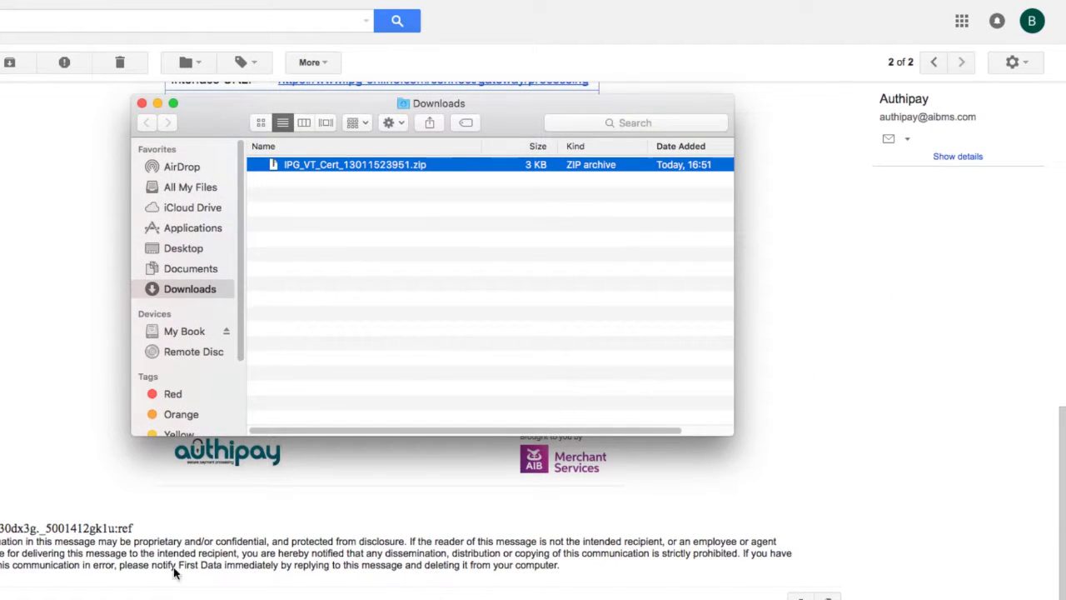
pyautogui.moveTo(327, 167); pyautogui.dragTo(841, 95)
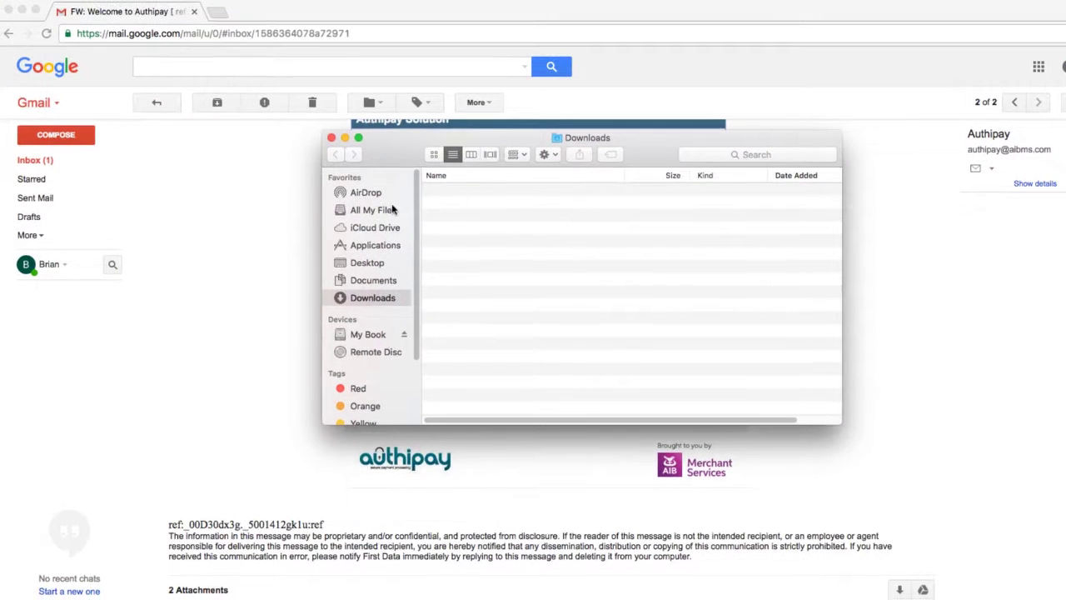
pyautogui.click(293, 229)
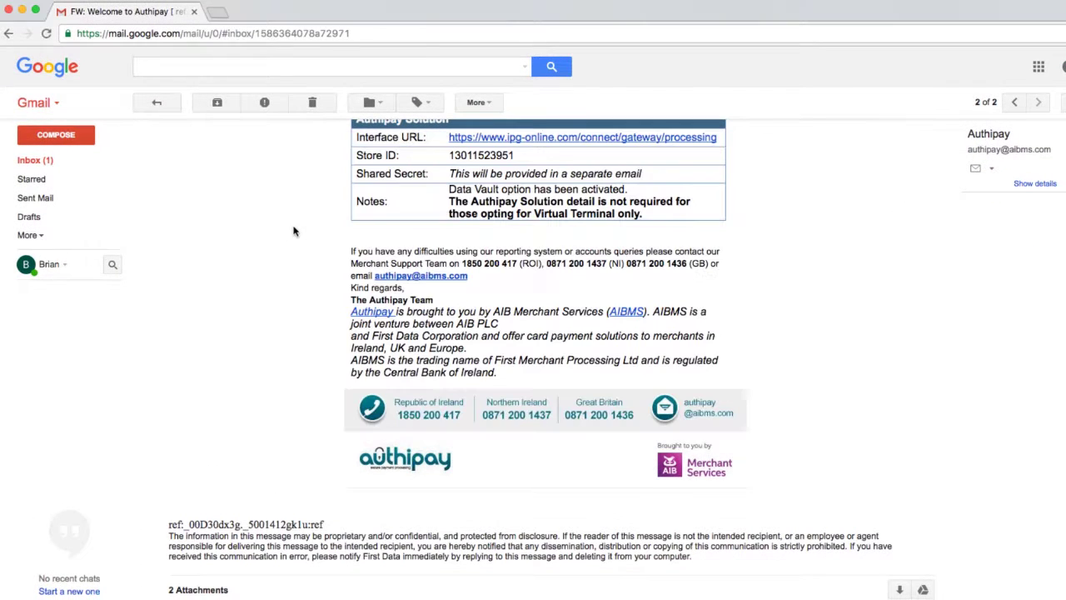
# Open the "Authipay Access" email and copy the certificate password from the Virtual Terminal notes
pyautogui.click(159, 103)
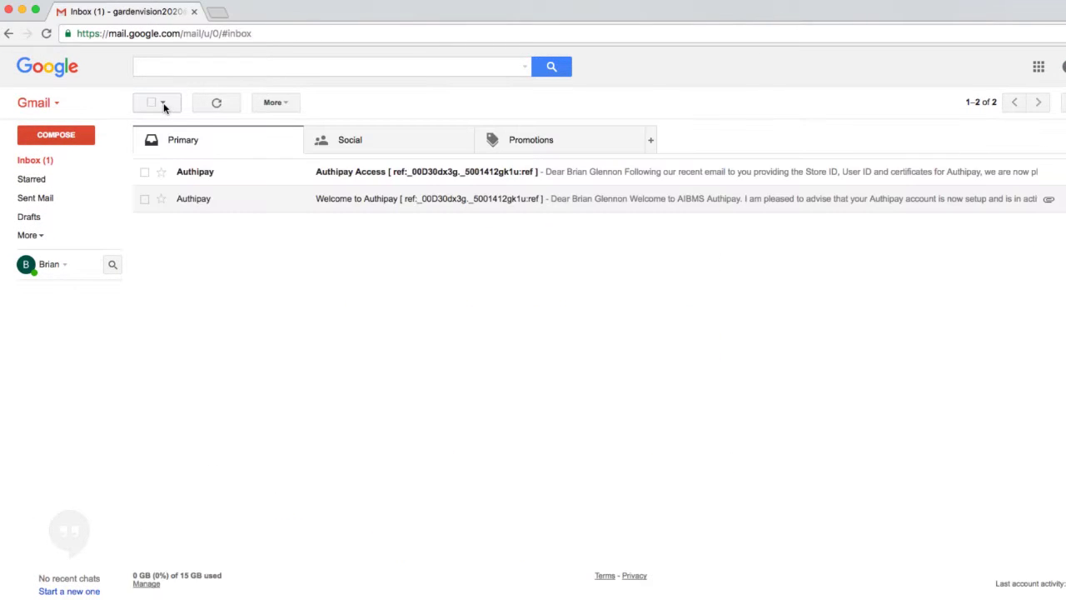
pyautogui.click(306, 178)
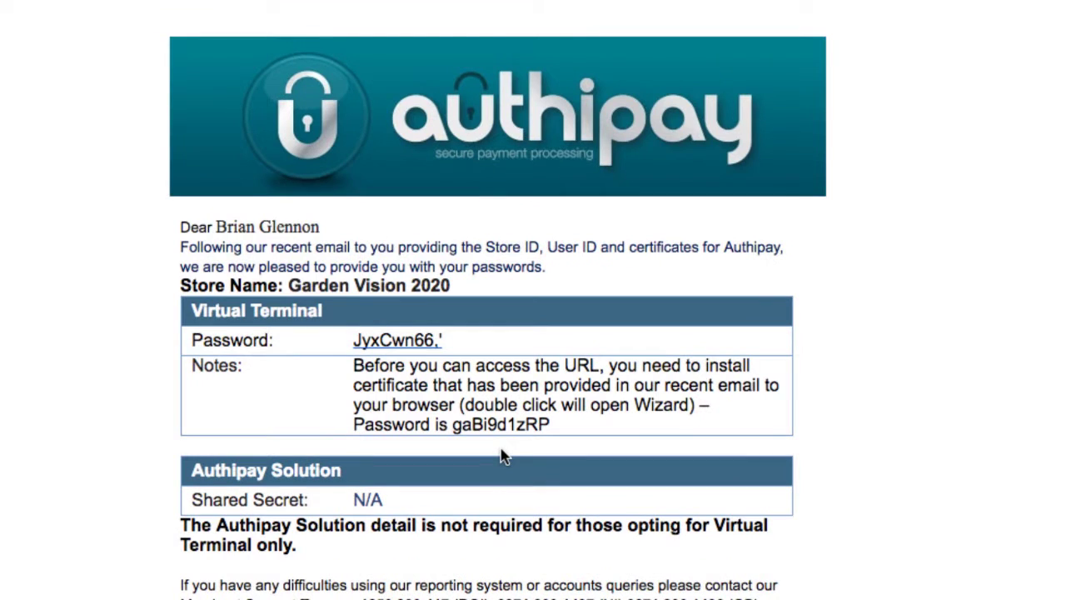
pyautogui.moveTo(453, 425); pyautogui.dragTo(544, 430)
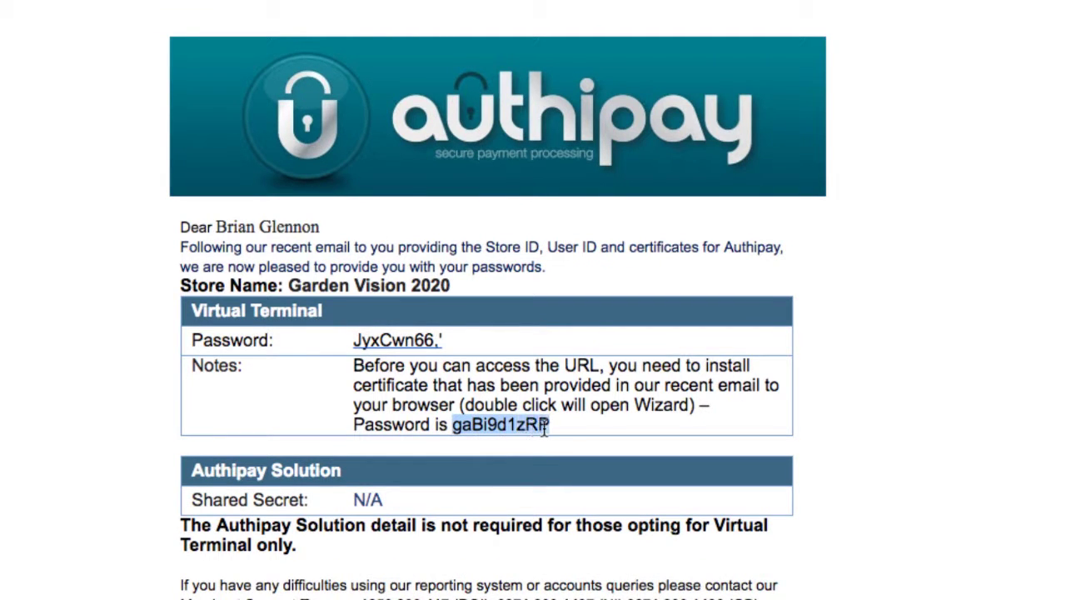
pyautogui.press('super+c')
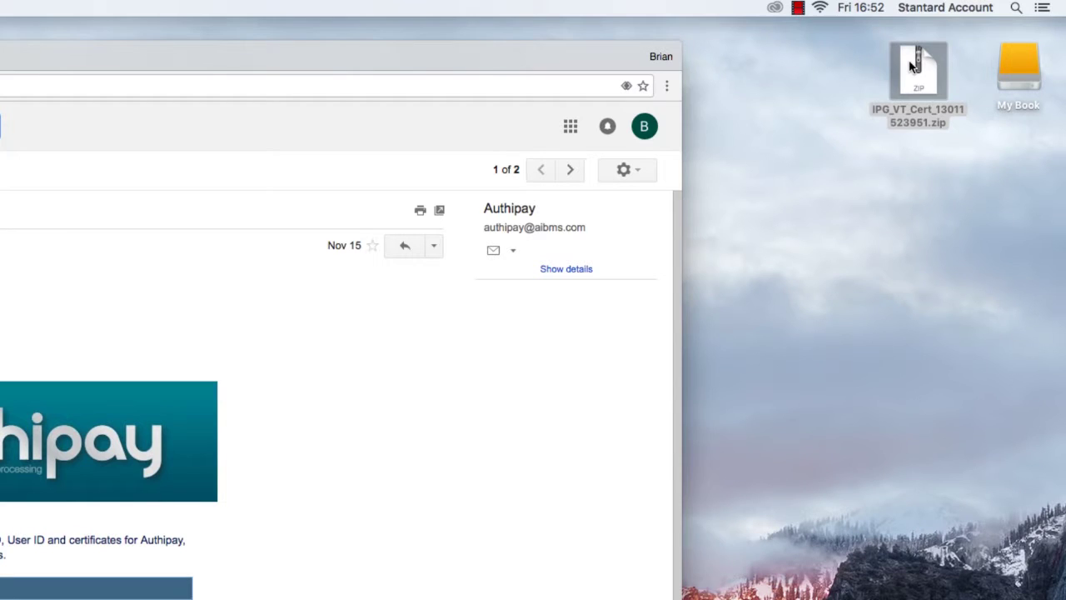
# Extract the IPG_VT_Cert zip on the desktop and move the archive away from the extracted certificate file
pyautogui.doubleClick(911, 67)
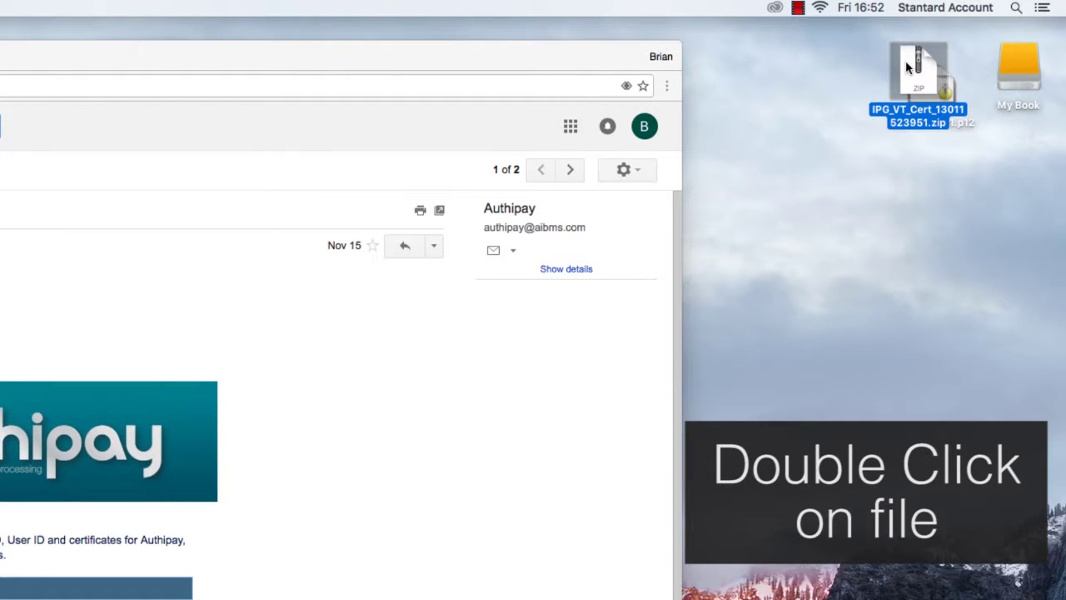
pyautogui.moveTo(908, 66); pyautogui.dragTo(837, 76)
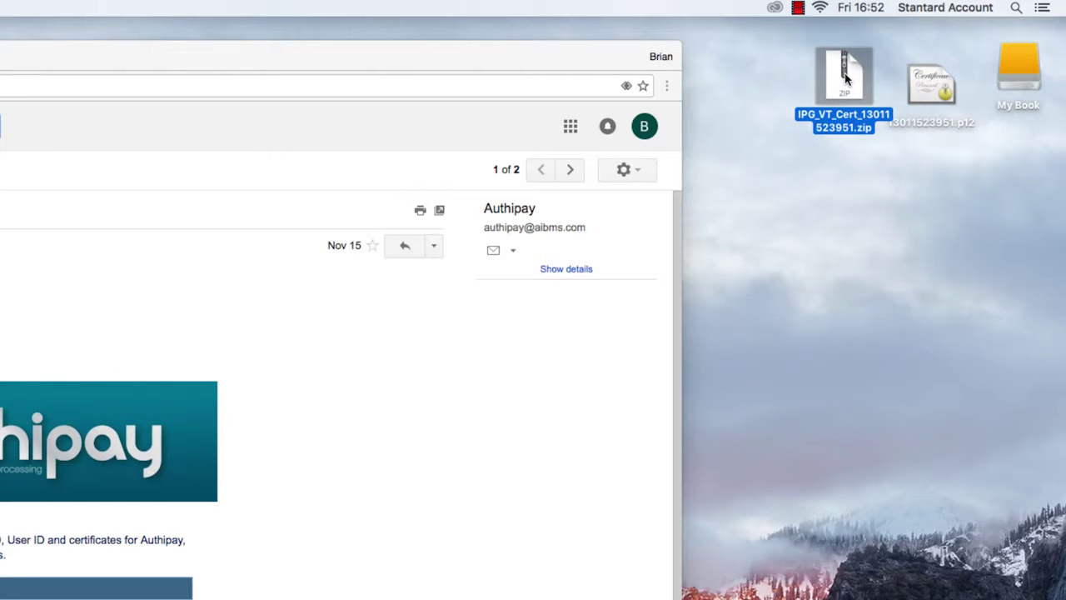
# Add the extracted .p12 certificate to the login keychain, pasting the copied certificate password
pyautogui.doubleClick(931, 90)
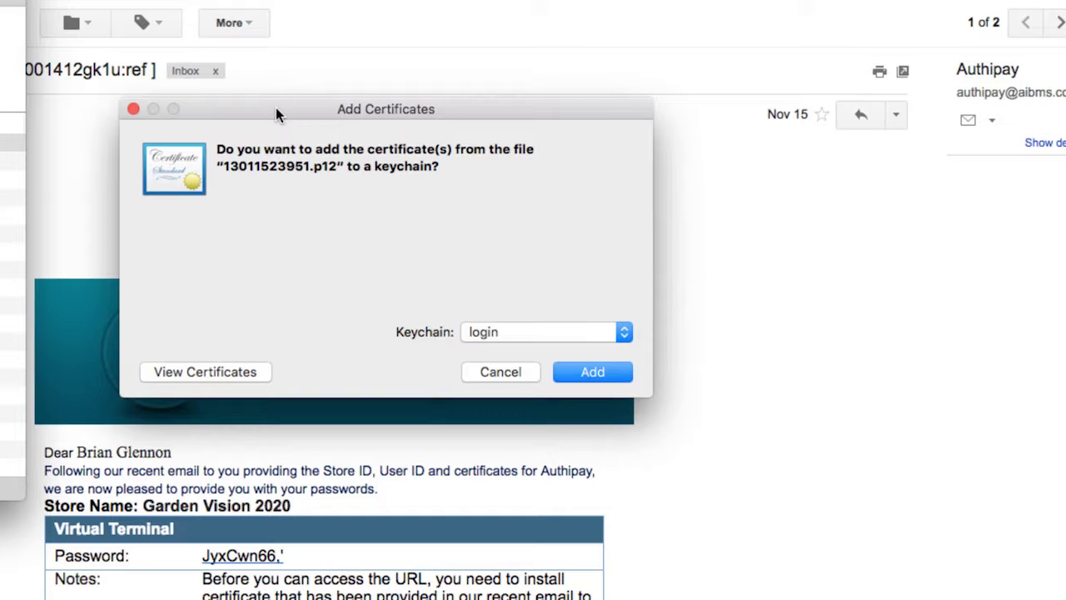
pyautogui.click(573, 371)
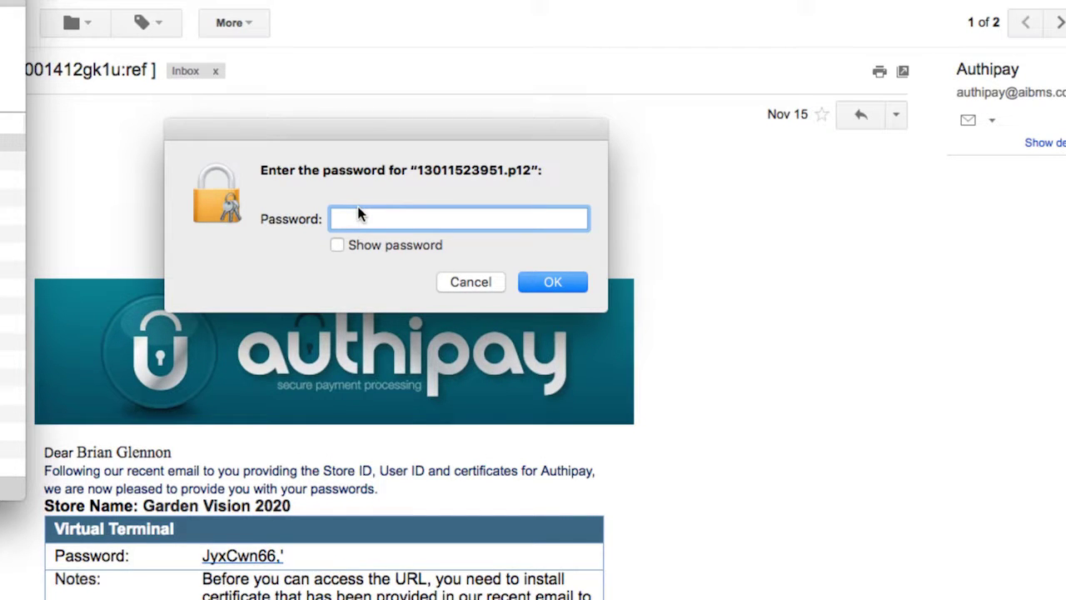
pyautogui.press('super+v')
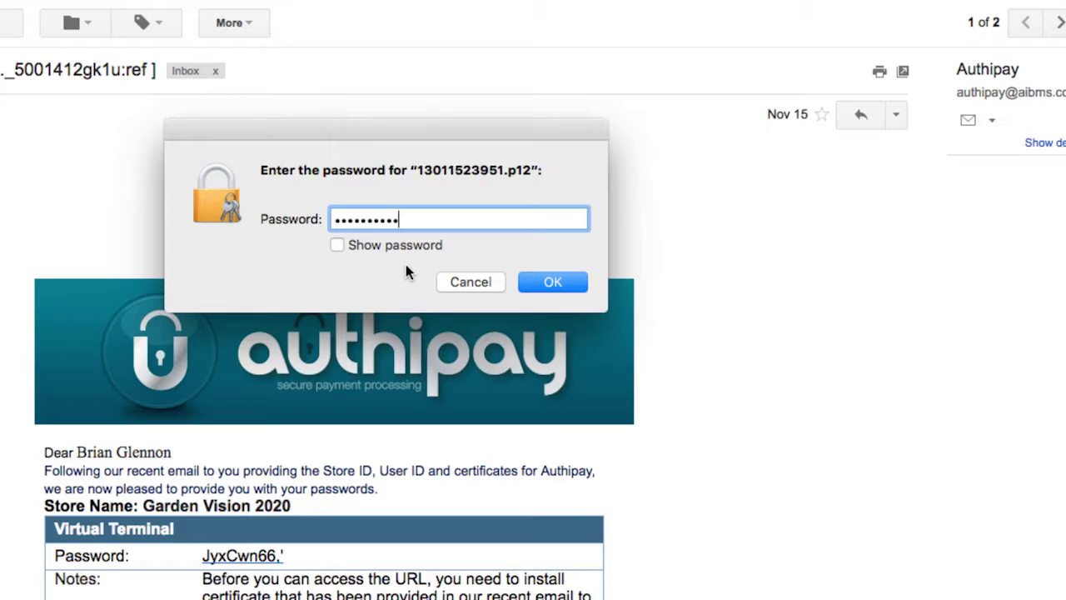
pyautogui.click(533, 282)
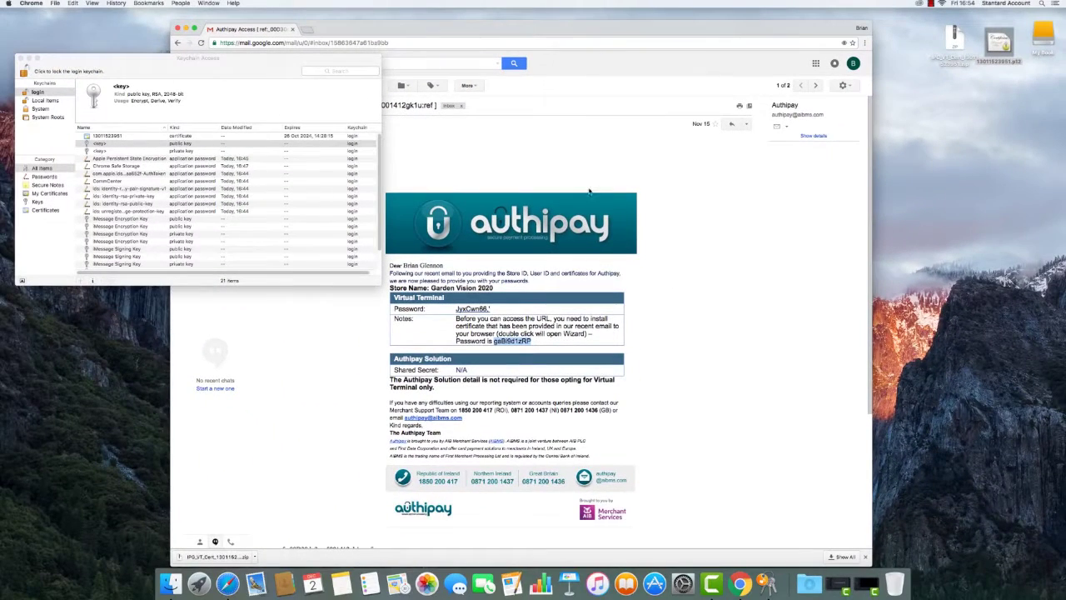
# Follow the Virtual Terminal link in the "Welcome to Authipay" email, authenticate with the ipg-online.com certificate, and always allow Chrome to use the private key
pyautogui.click(595, 149)
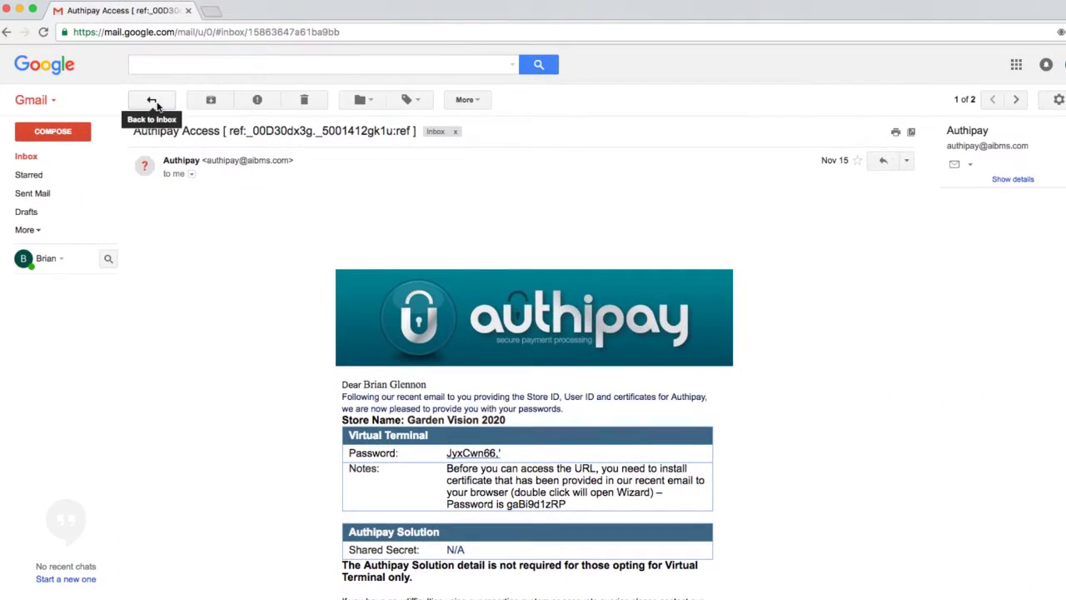
pyautogui.click(152, 101)
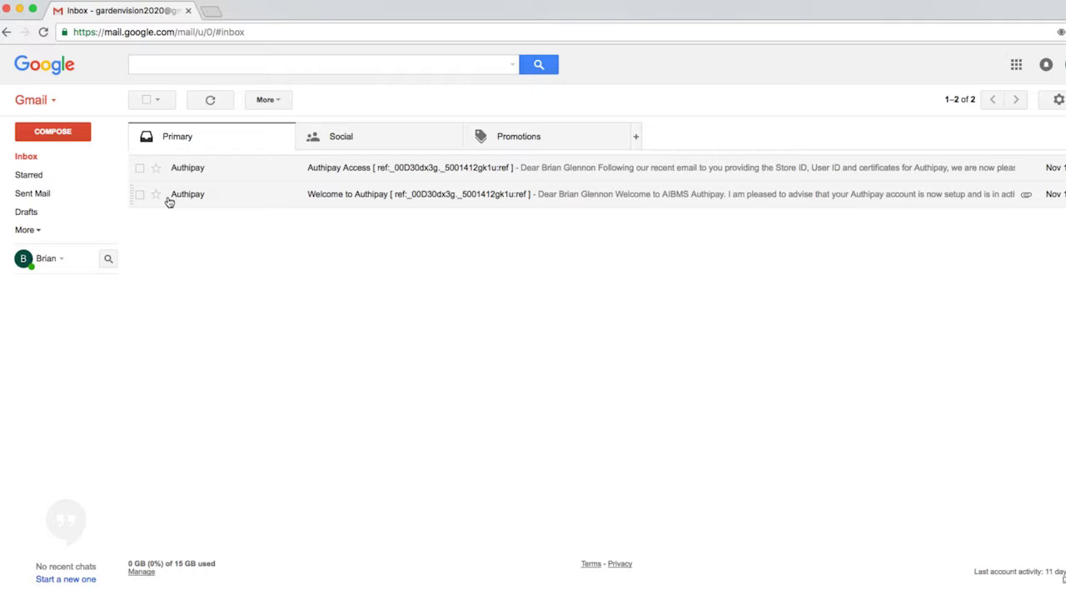
pyautogui.click(333, 195)
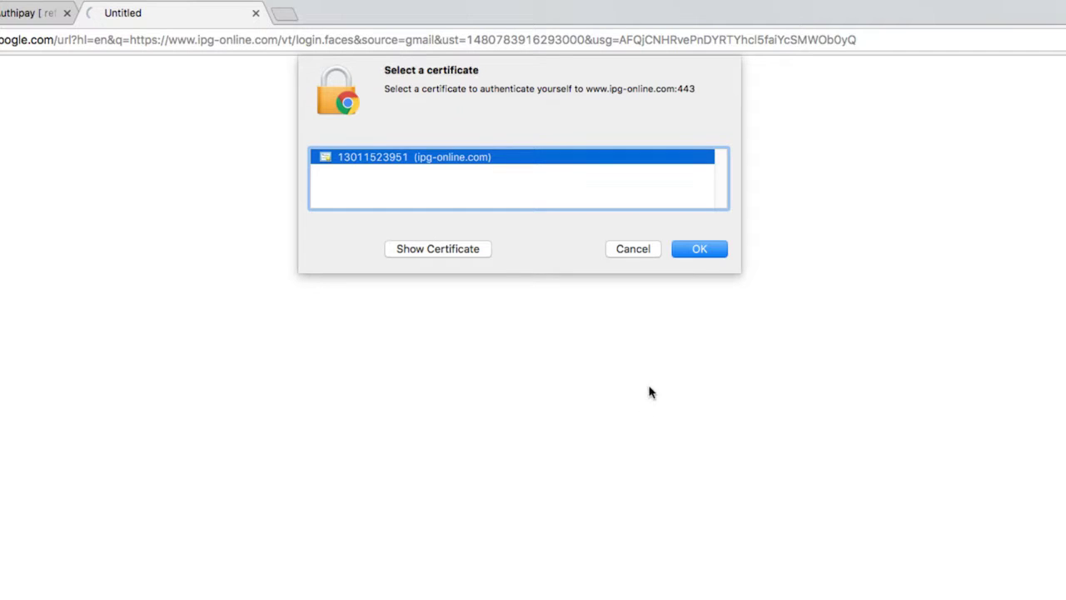
pyautogui.click(692, 248)
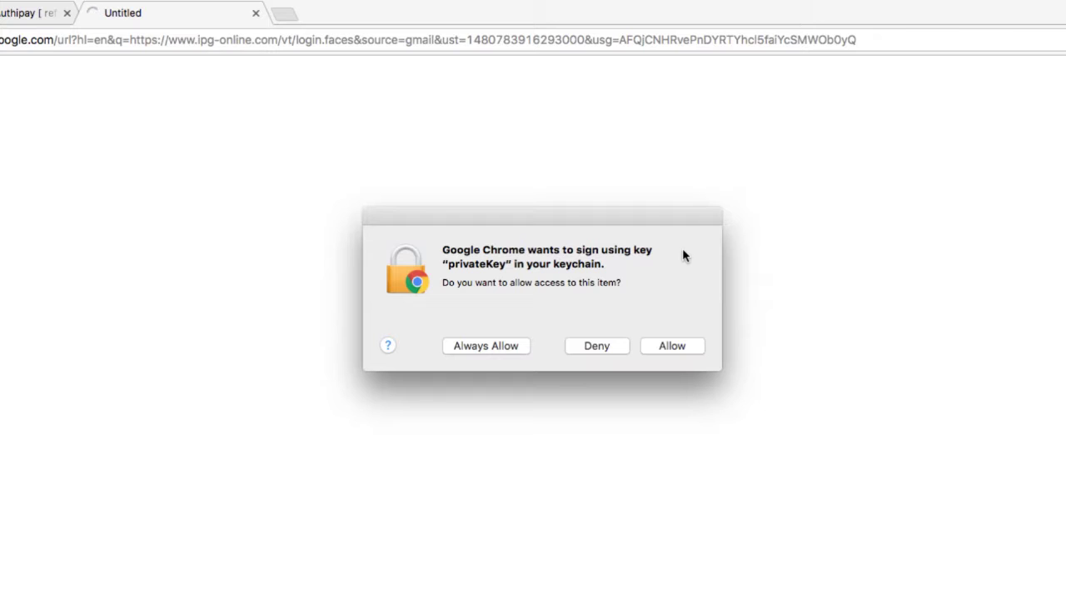
pyautogui.click(494, 348)
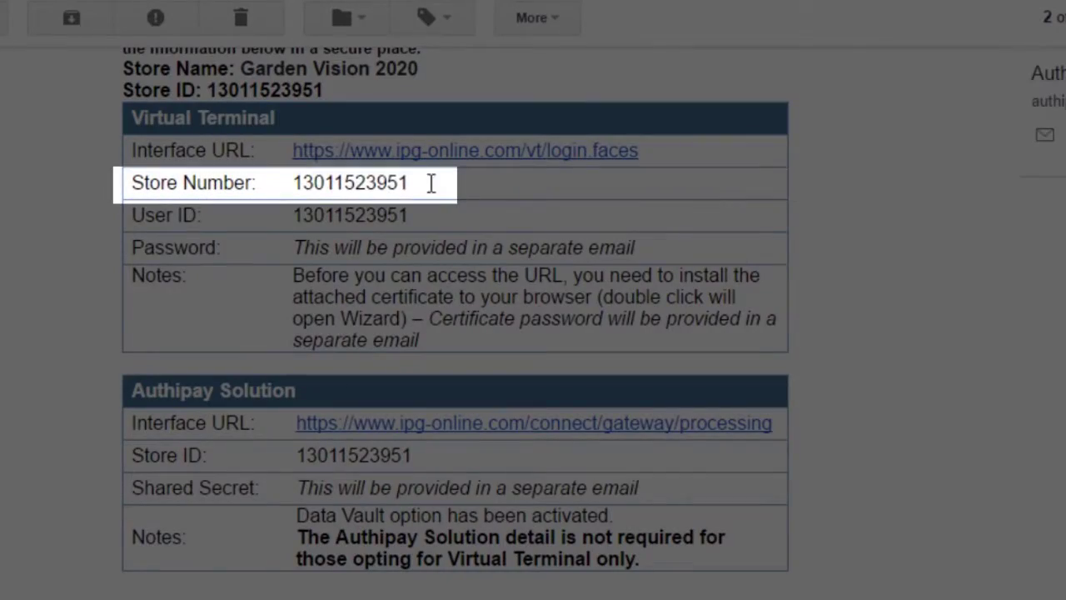
# Copy the store number from the Welcome email into the Store Number field of the Merchant Log-In Page
pyautogui.moveTo(450, 216); pyautogui.dragTo(367, 212)
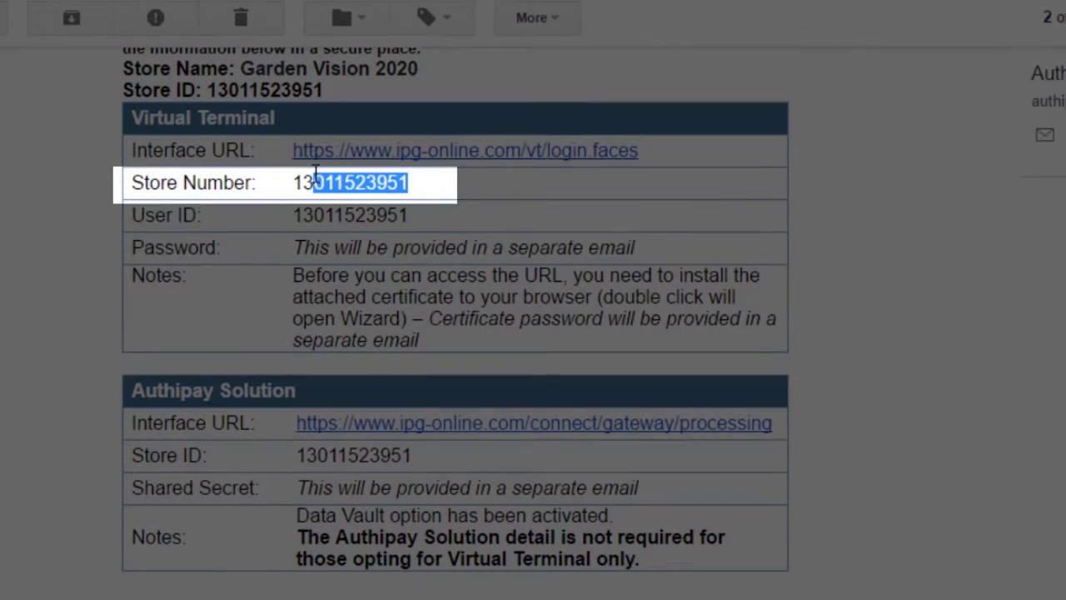
pyautogui.moveTo(316, 172); pyautogui.dragTo(295, 172)
pyautogui.press('super+c')
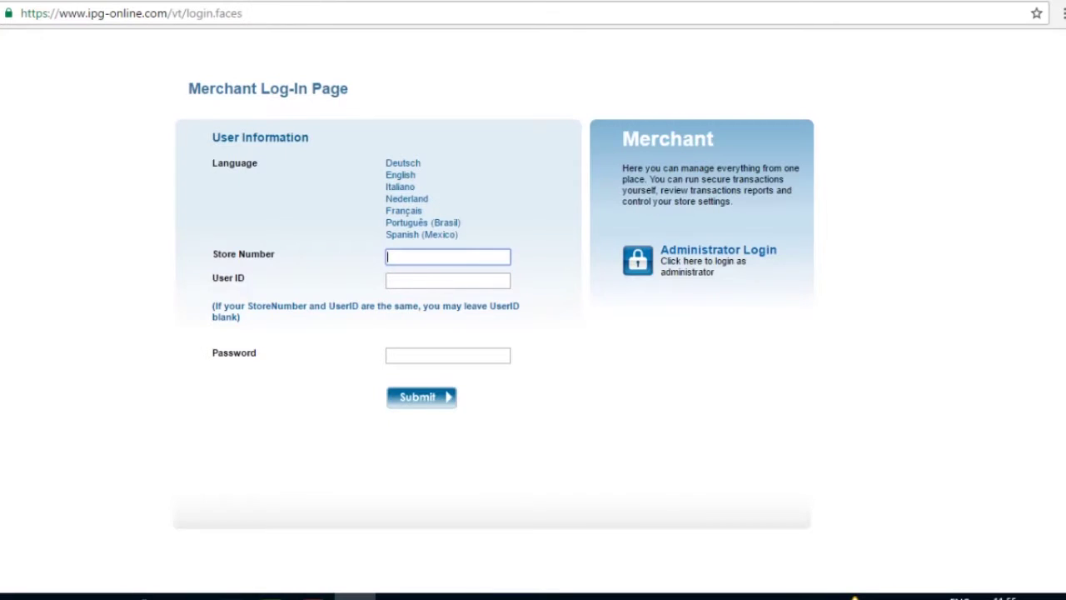
pyautogui.press('super+v')
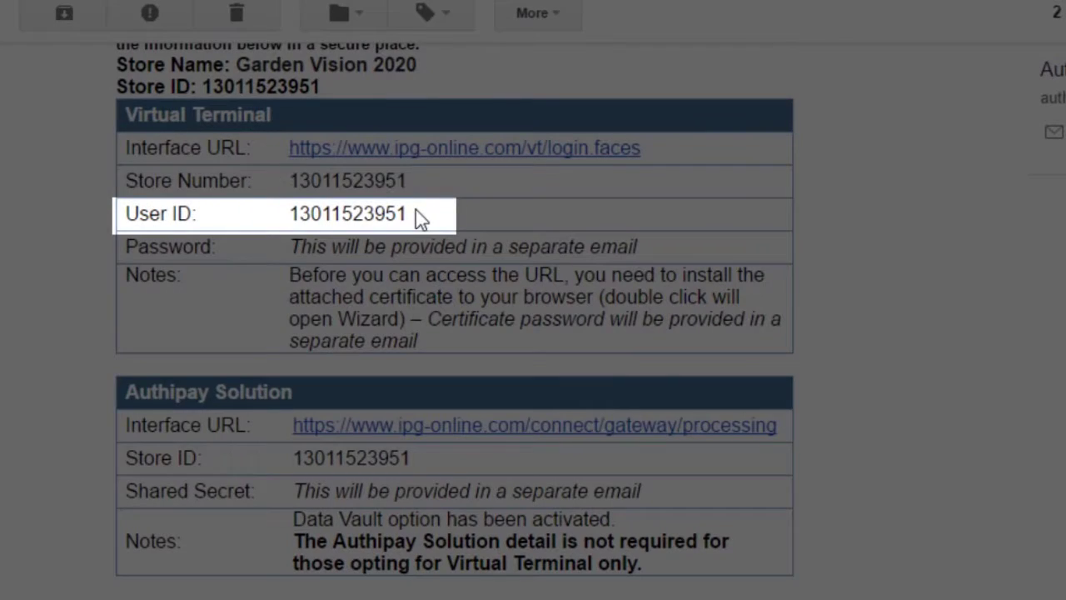
# Copy the user ID from the Welcome email into the login form's User ID field and remove the leading spaces
pyautogui.moveTo(447, 243); pyautogui.dragTo(343, 232)
pyautogui.press('super+c')
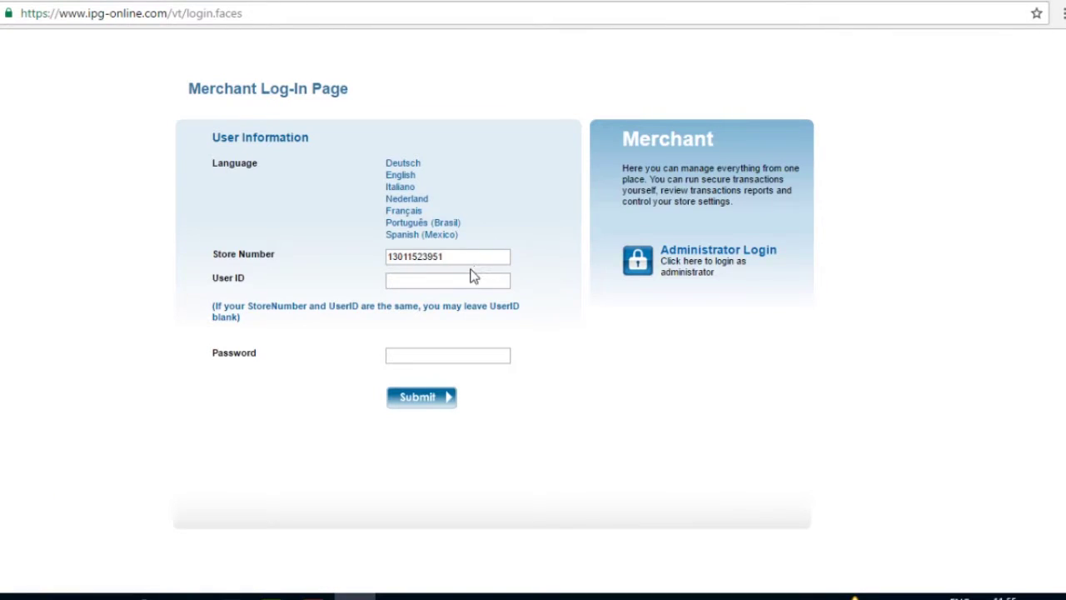
pyautogui.click(470, 278)
pyautogui.press('super+v')
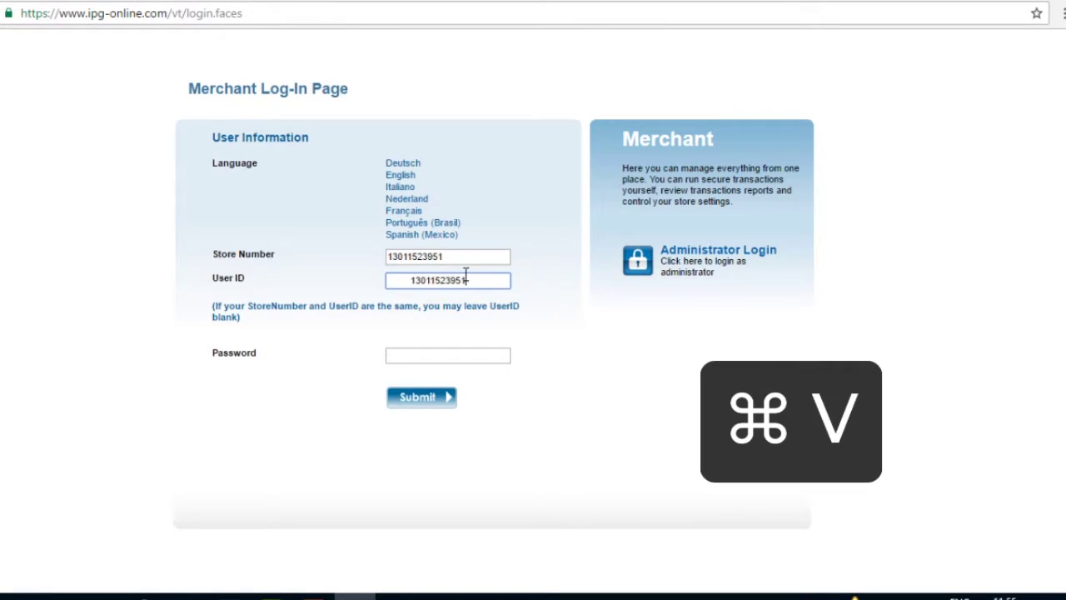
pyautogui.moveTo(410, 279); pyautogui.dragTo(351, 289)
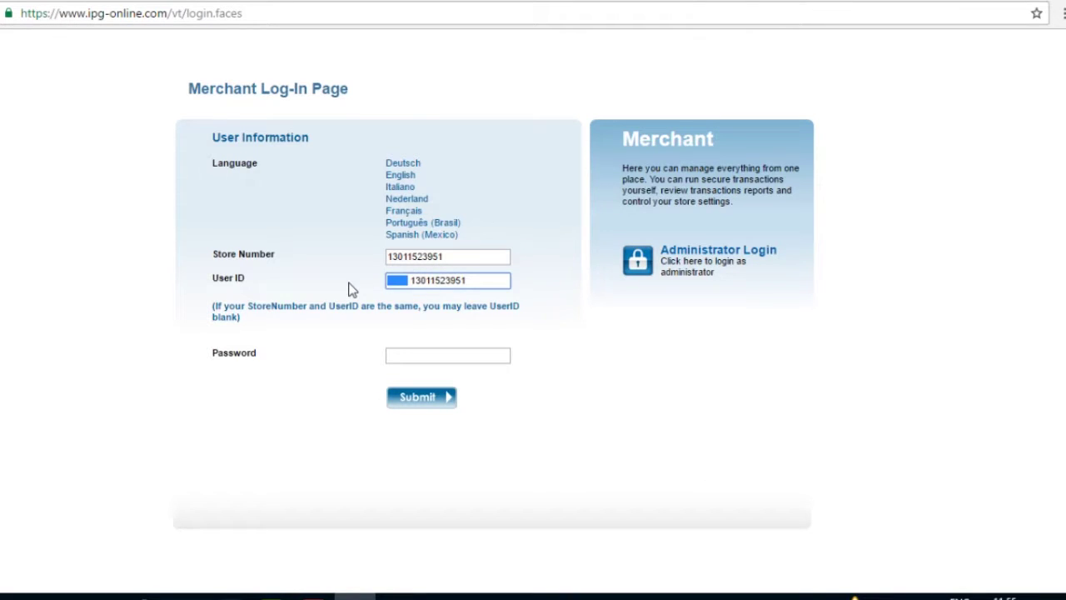
pyautogui.press('BackSpace')
pyautogui.click(351, 289)
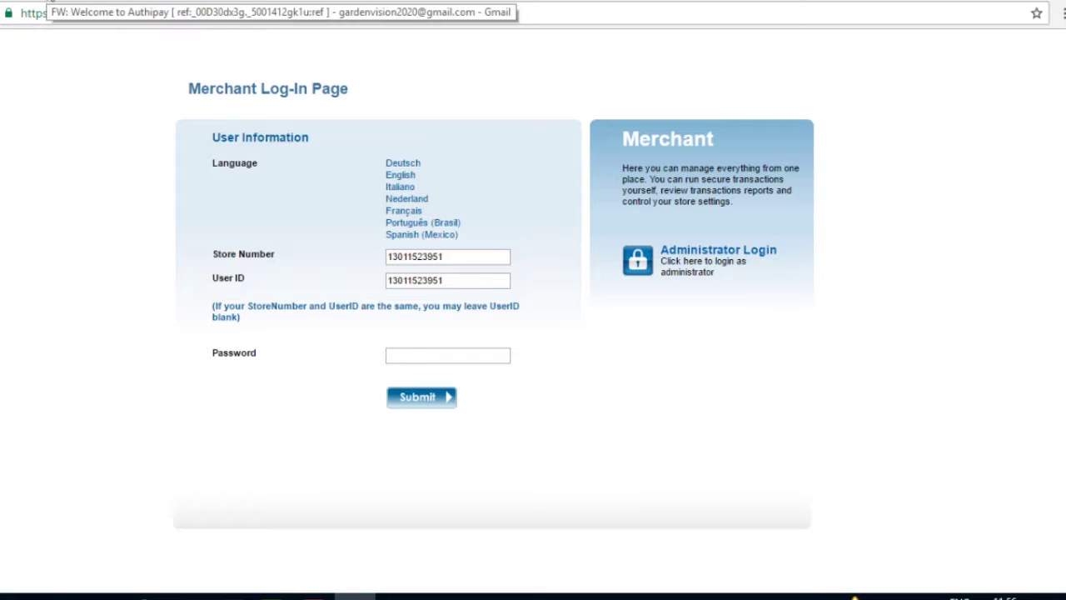
# Copy the Virtual Terminal password from the "Authipay Access" email into the login form's Password field and submit the login
pyautogui.click(58, 1)
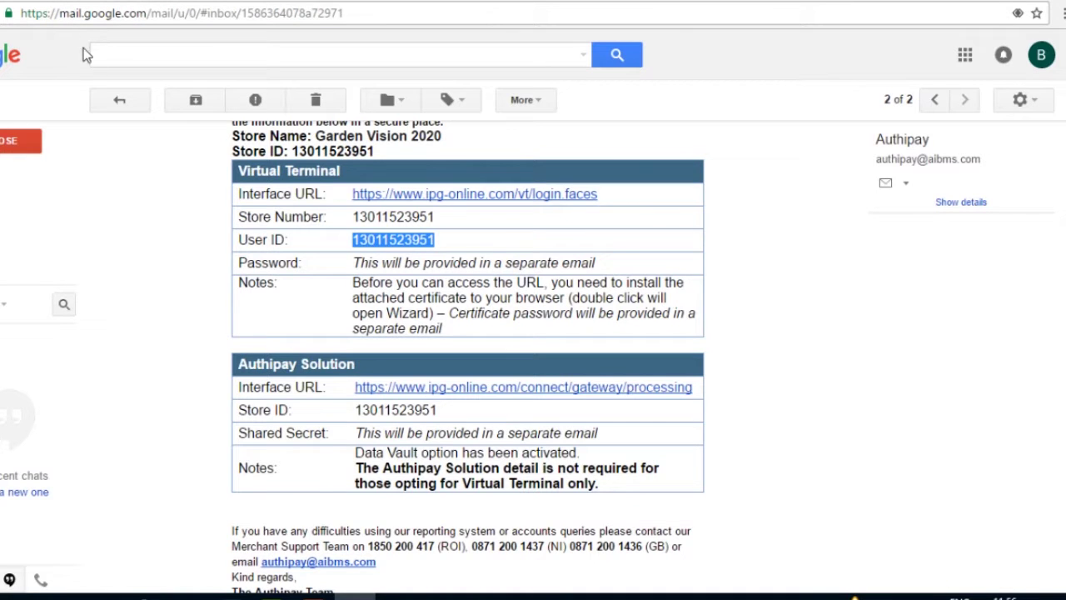
pyautogui.click(114, 98)
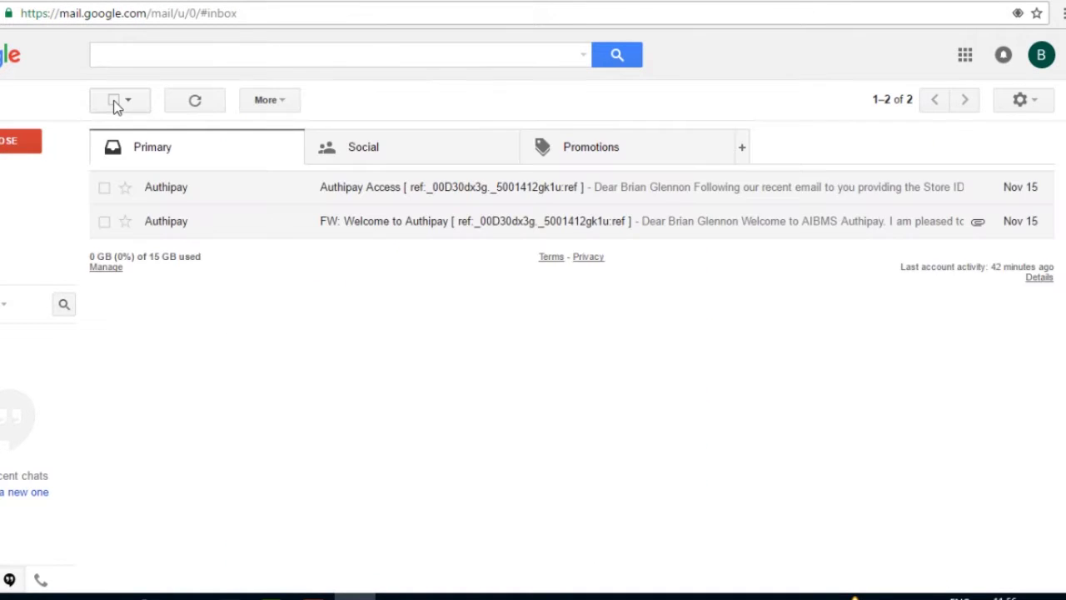
pyautogui.click(289, 188)
pyautogui.scroll(-3, 976, 198)
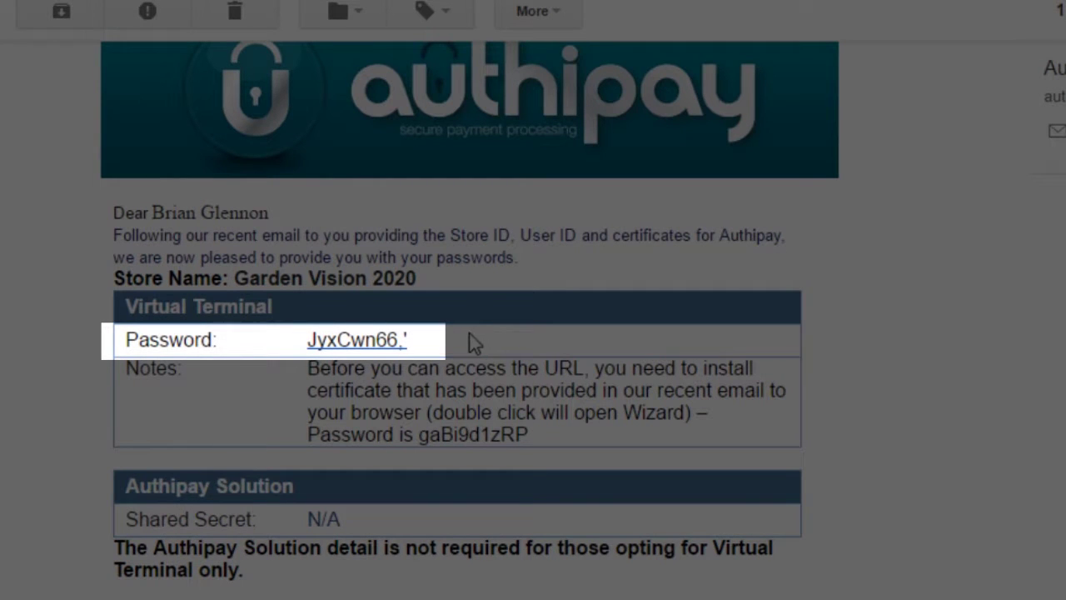
pyautogui.moveTo(420, 336); pyautogui.dragTo(310, 335)
pyautogui.press('super+c')
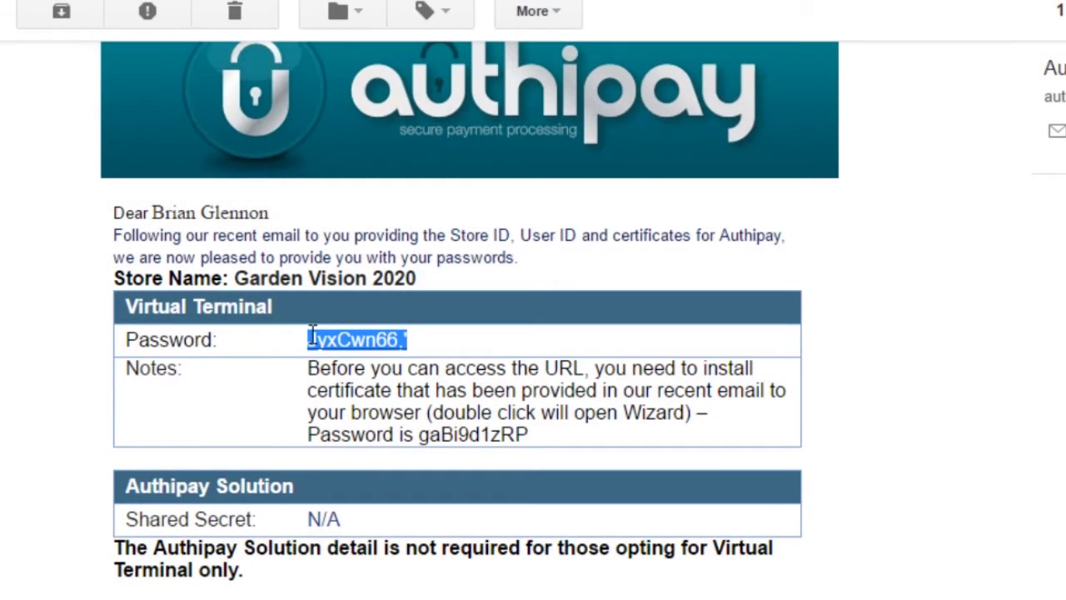
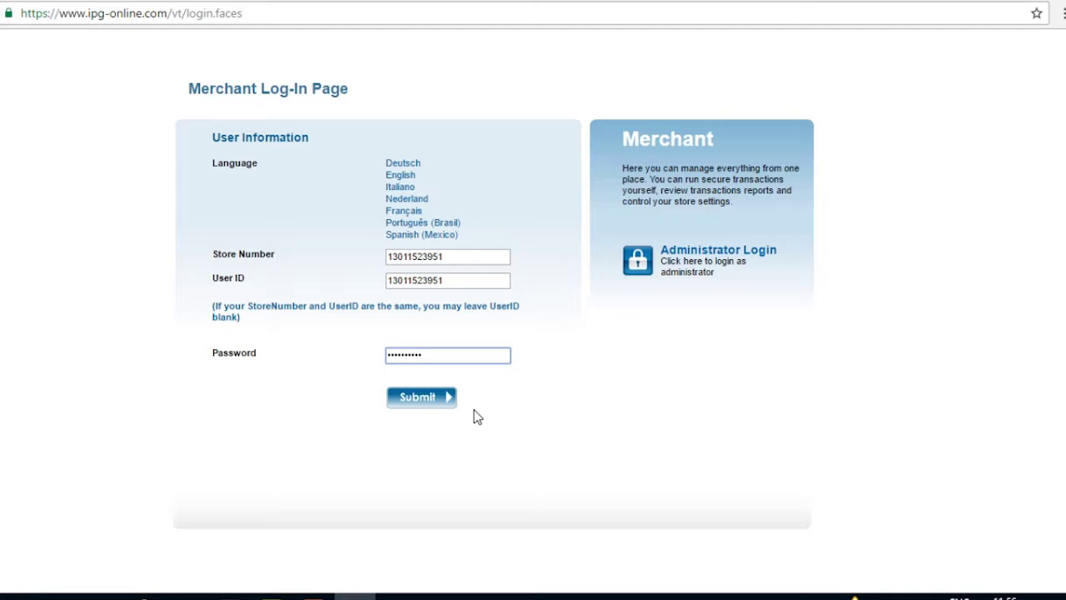
pyautogui.click(403, 401)
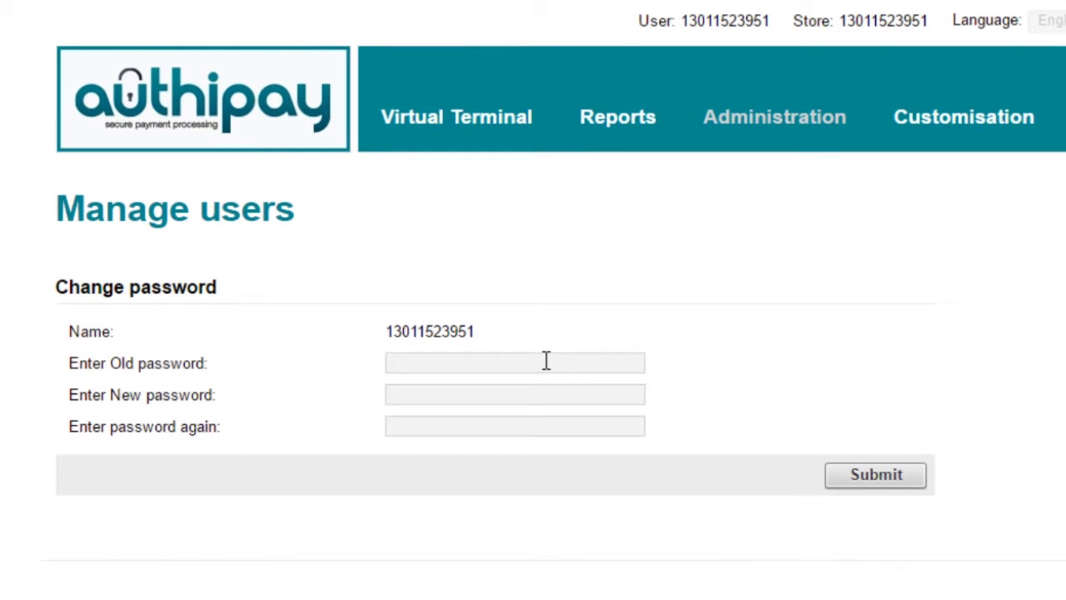
# Change the account password by pasting the emailed old password and entering the new password twice, submit it, and decline saving it in the browser
pyautogui.click(546, 360)
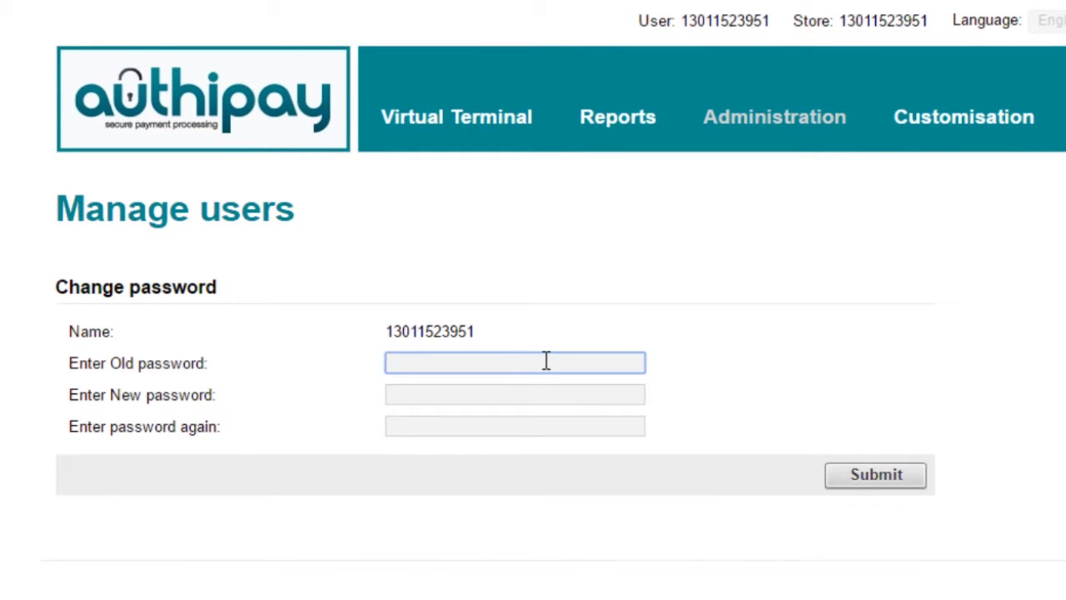
pyautogui.press('super+v')
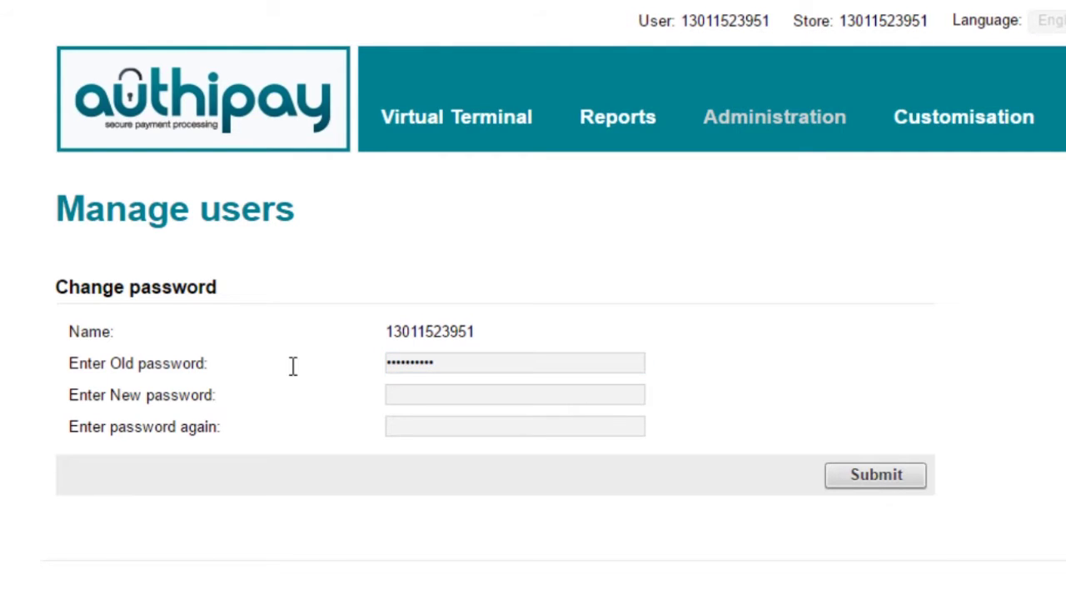
pyautogui.click(413, 396)
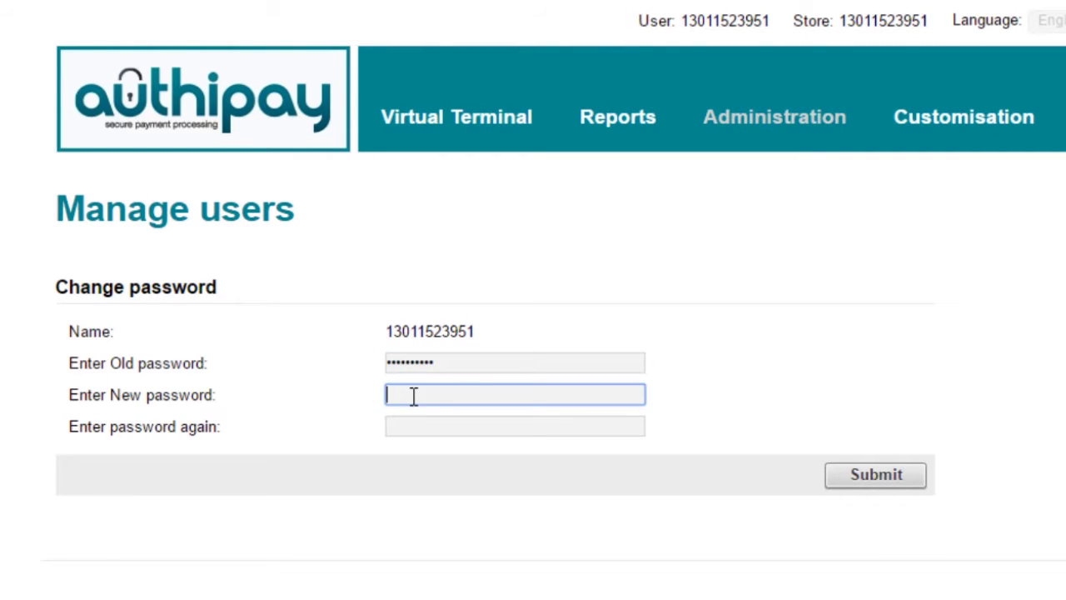
pyautogui.press('super+v')
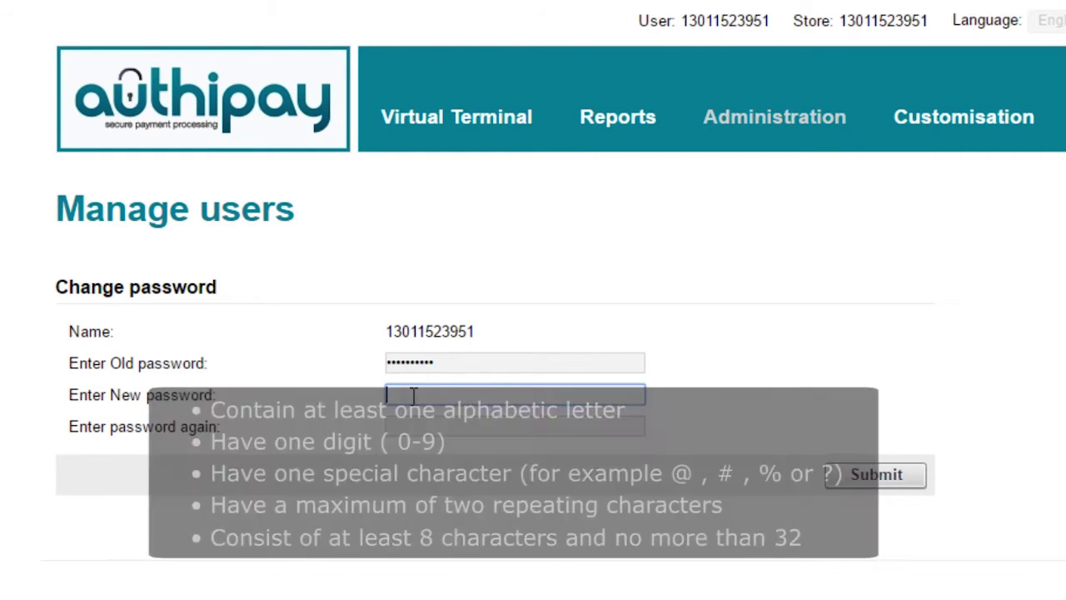
pyautogui.write('********')
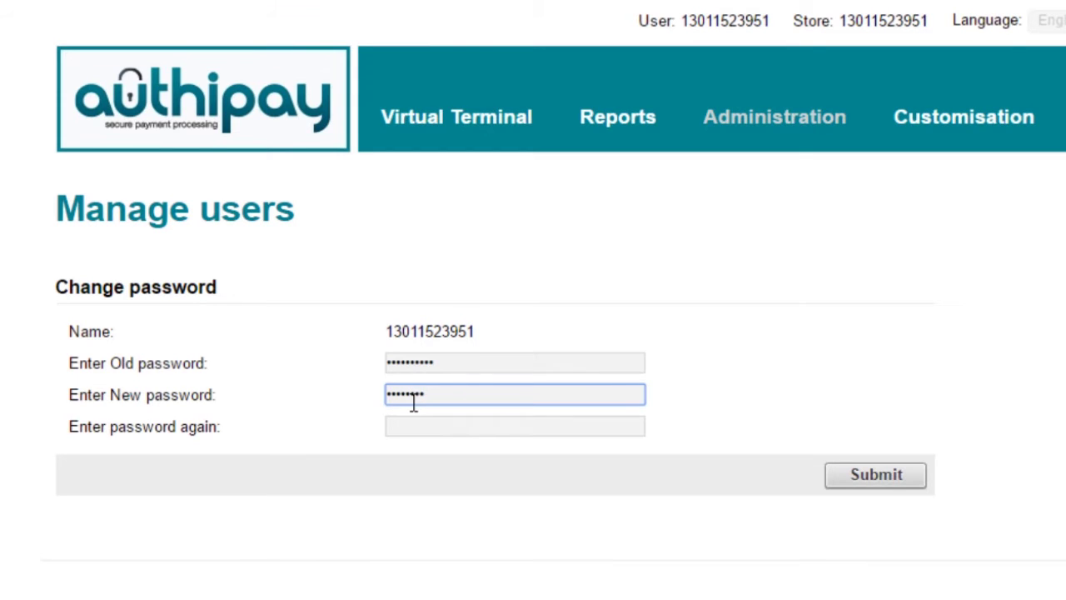
pyautogui.click(414, 423)
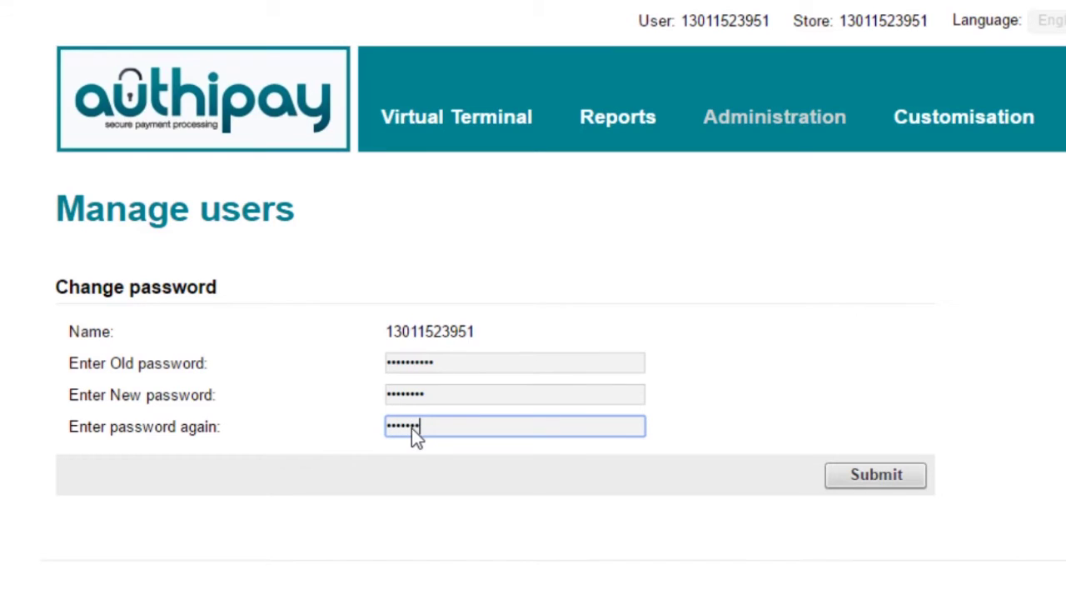
pyautogui.write('********')
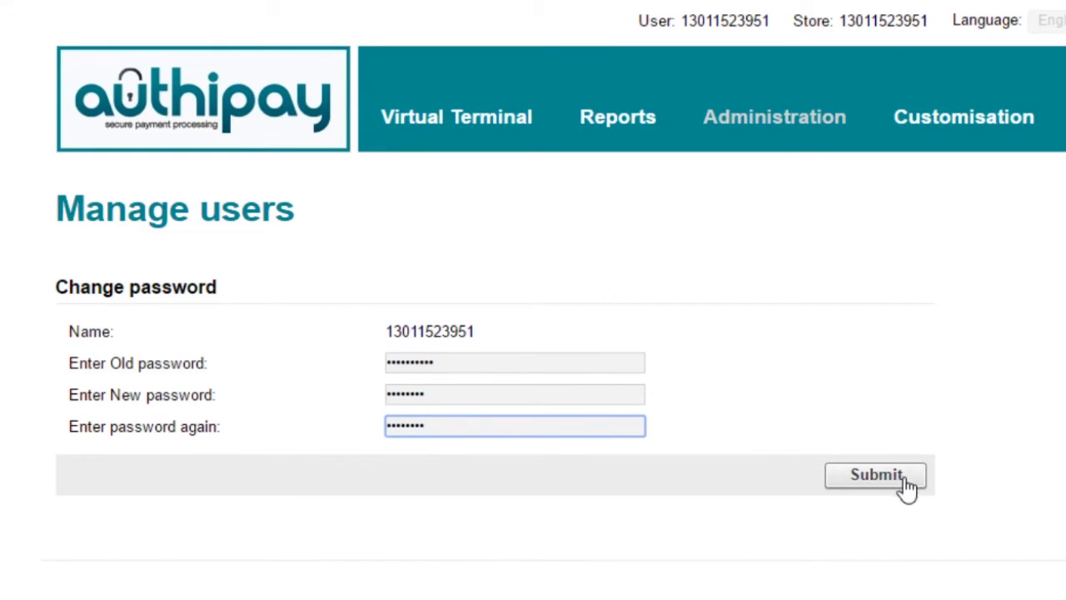
pyautogui.click(902, 477)
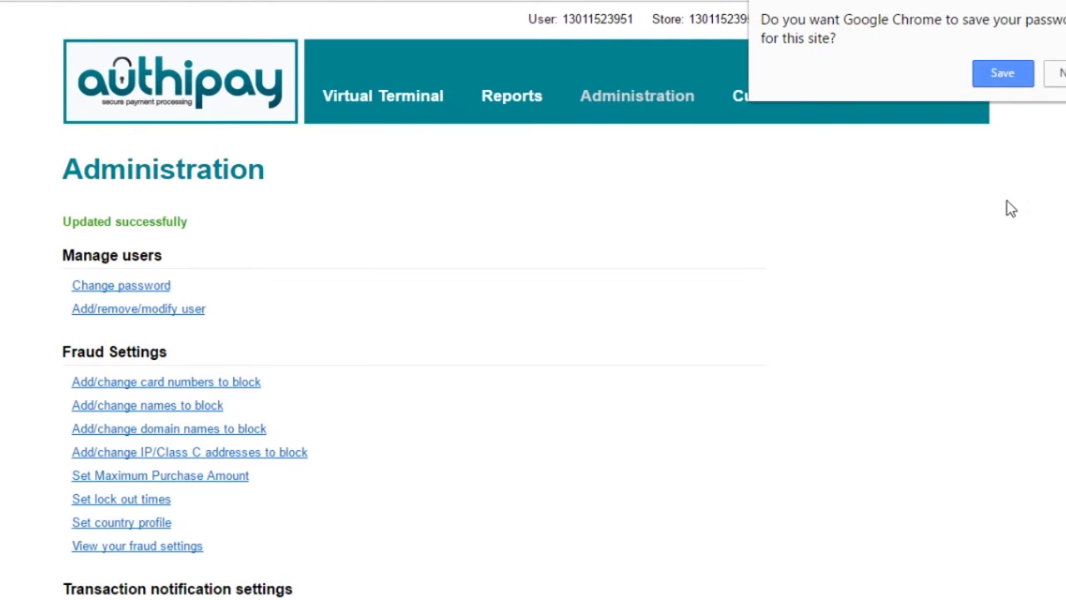
pyautogui.click(1056, 73)
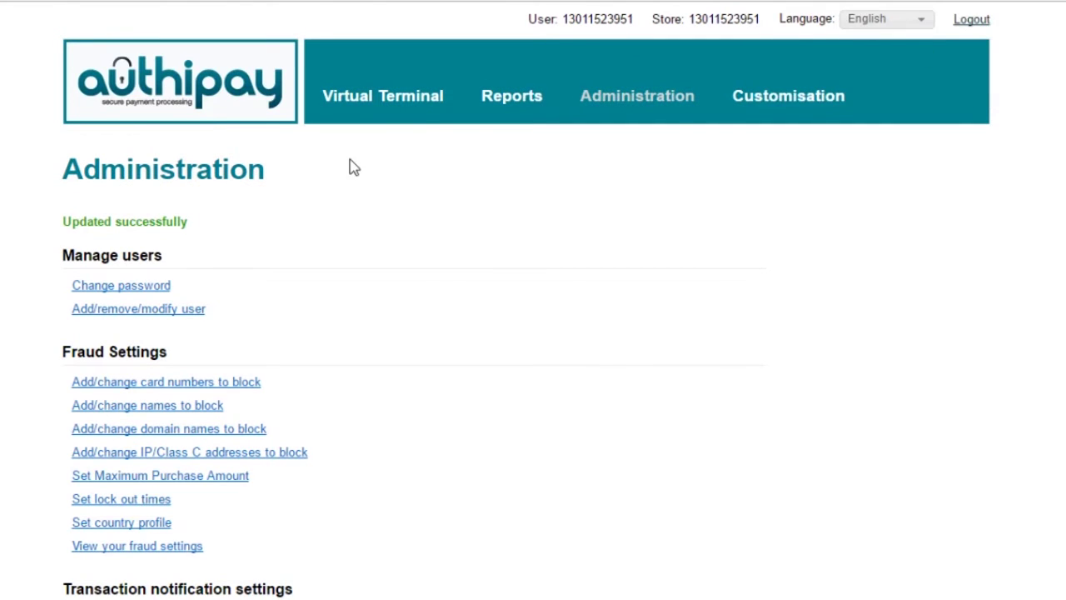